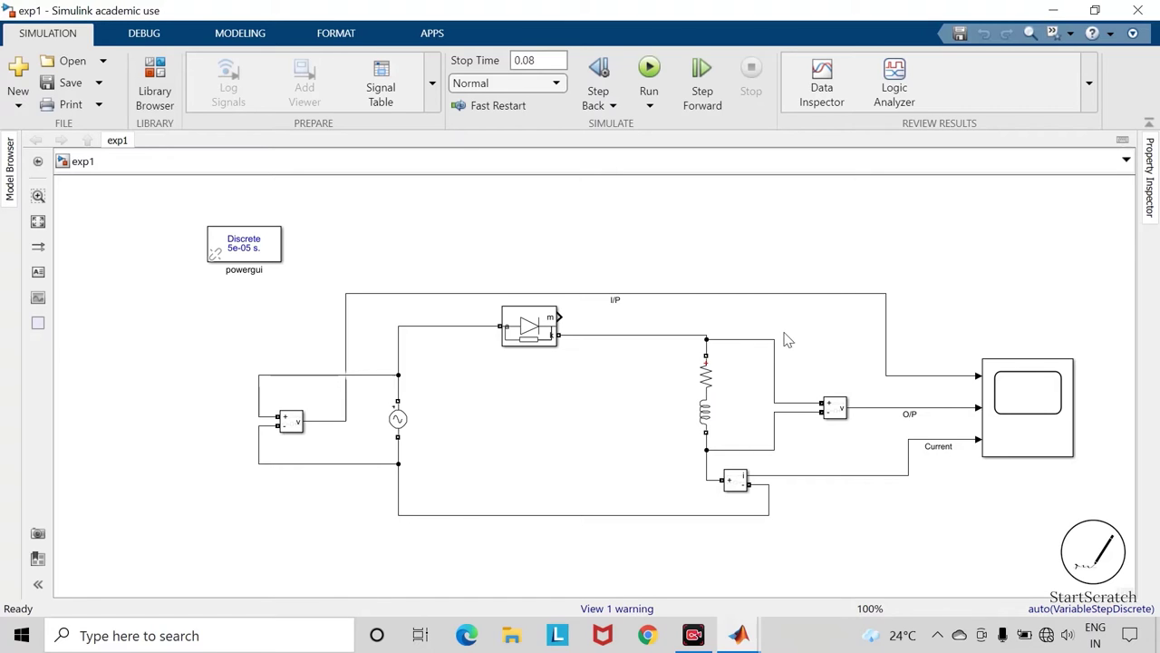
Run the rectifier simulation and open the Scope to view the input, output and current waveforms to 0.08 s.
{"action": "left_click", "coordinate": [707, 407]}
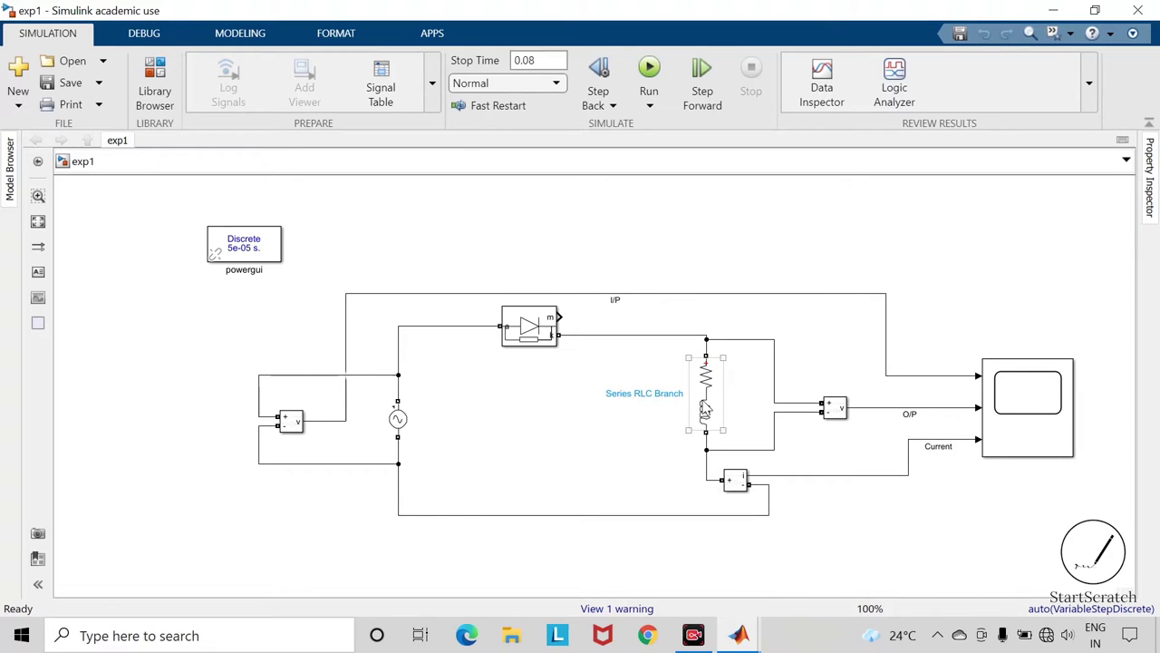
{"action": "left_click", "coordinate": [591, 399]}
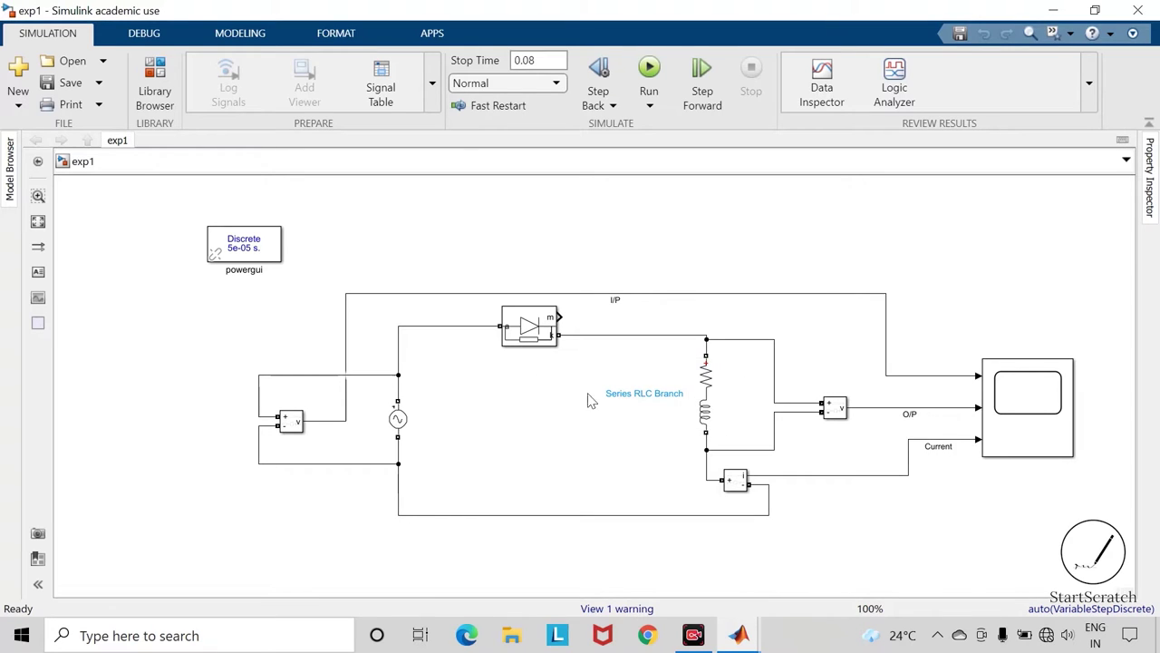
{"action": "left_click", "coordinate": [649, 71]}
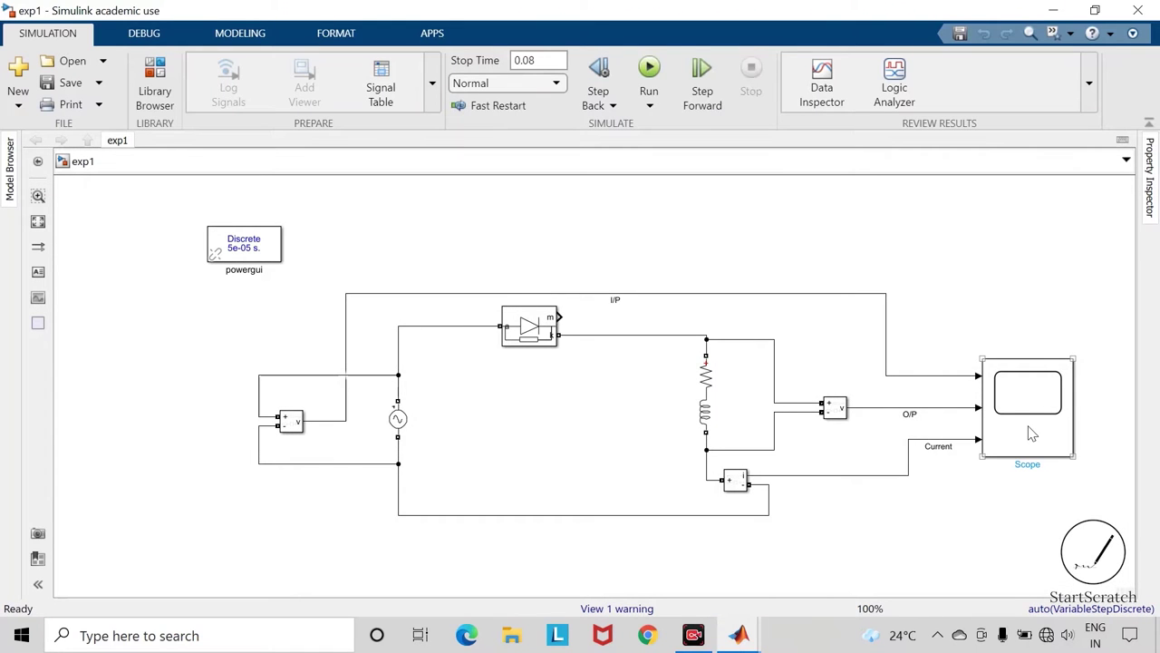
{"action": "left_click", "coordinate": [1031, 434]}
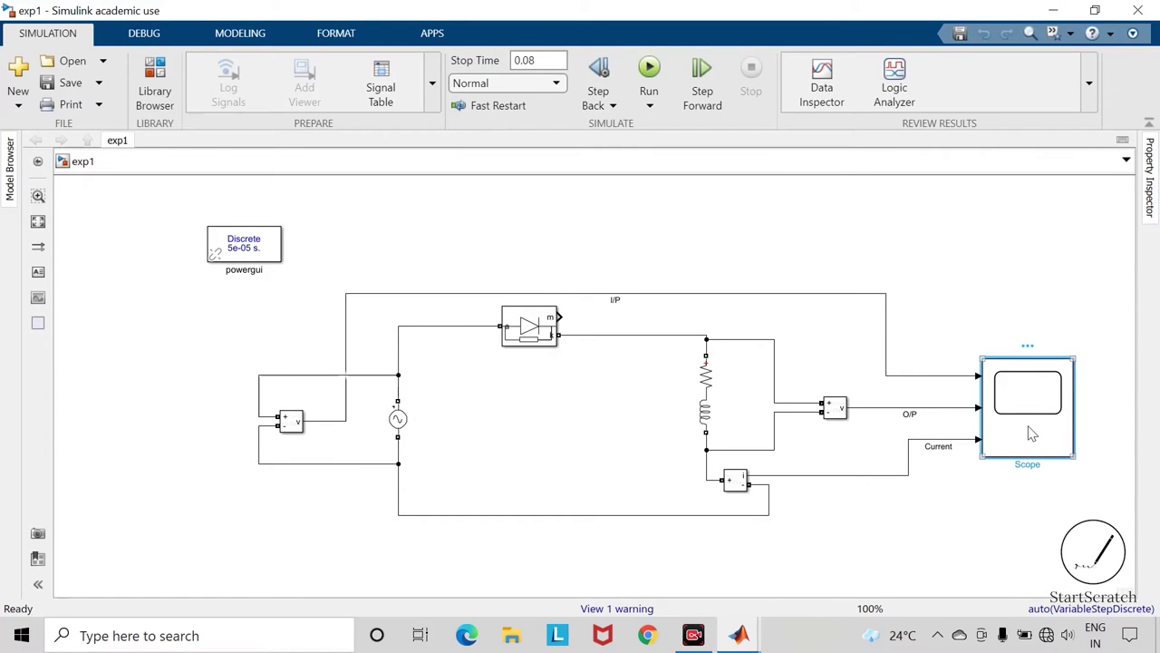
{"action": "double_click", "coordinate": [1031, 433]}
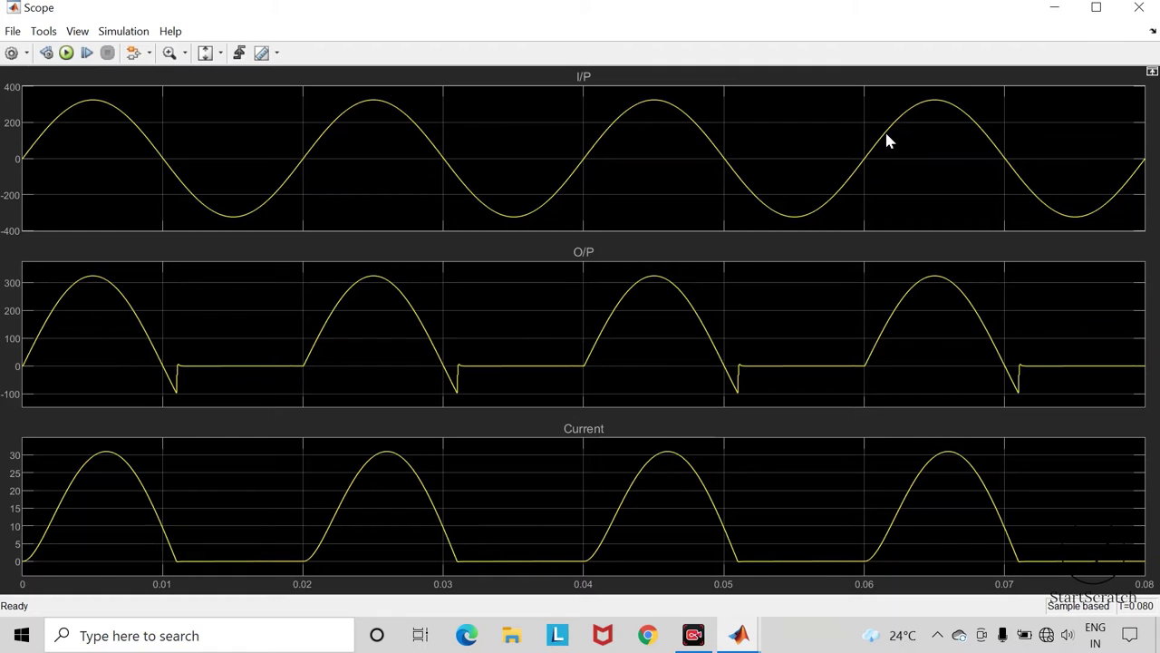
Copy the Diode as a vertical Diode1 across the RL load and wire it to the bottom line.
{"action": "left_click", "coordinate": [1138, 8]}
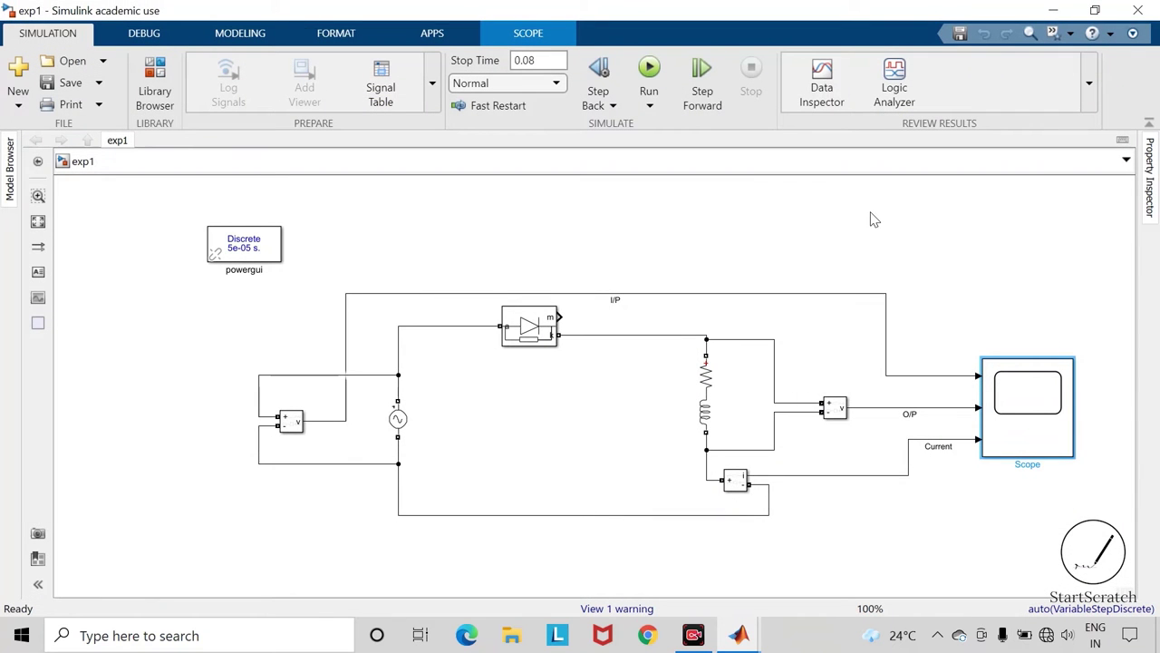
{"action": "left_click", "coordinate": [535, 334]}
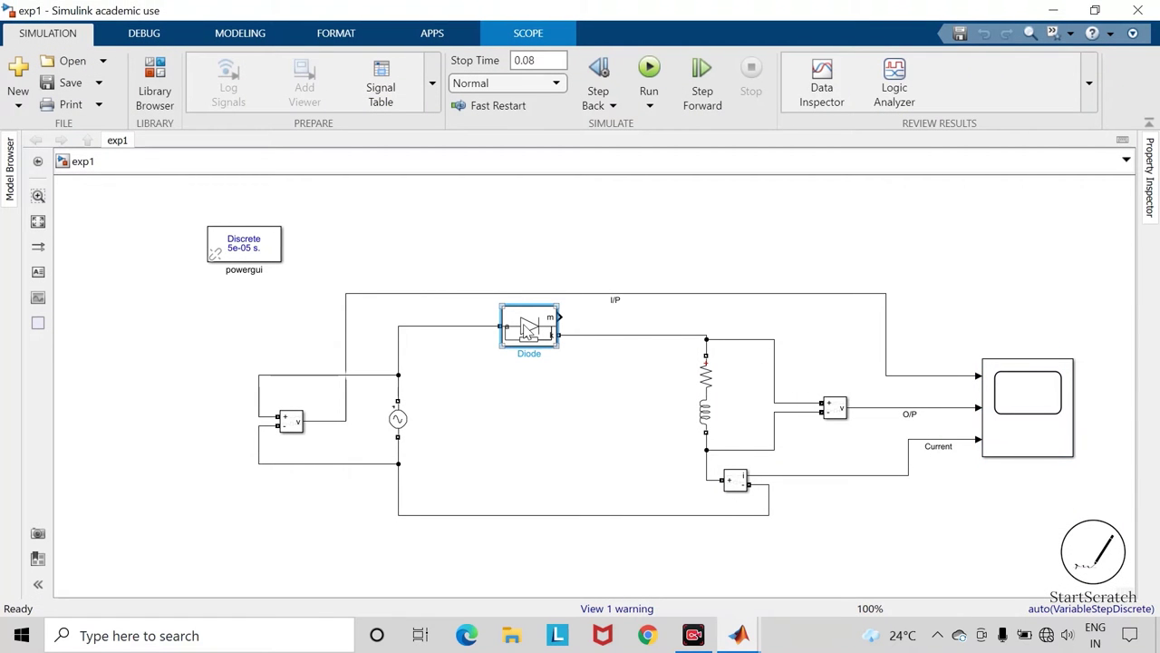
{"action": "left_click_drag", "start_coordinate": [529, 328], "coordinate": [624, 448]}
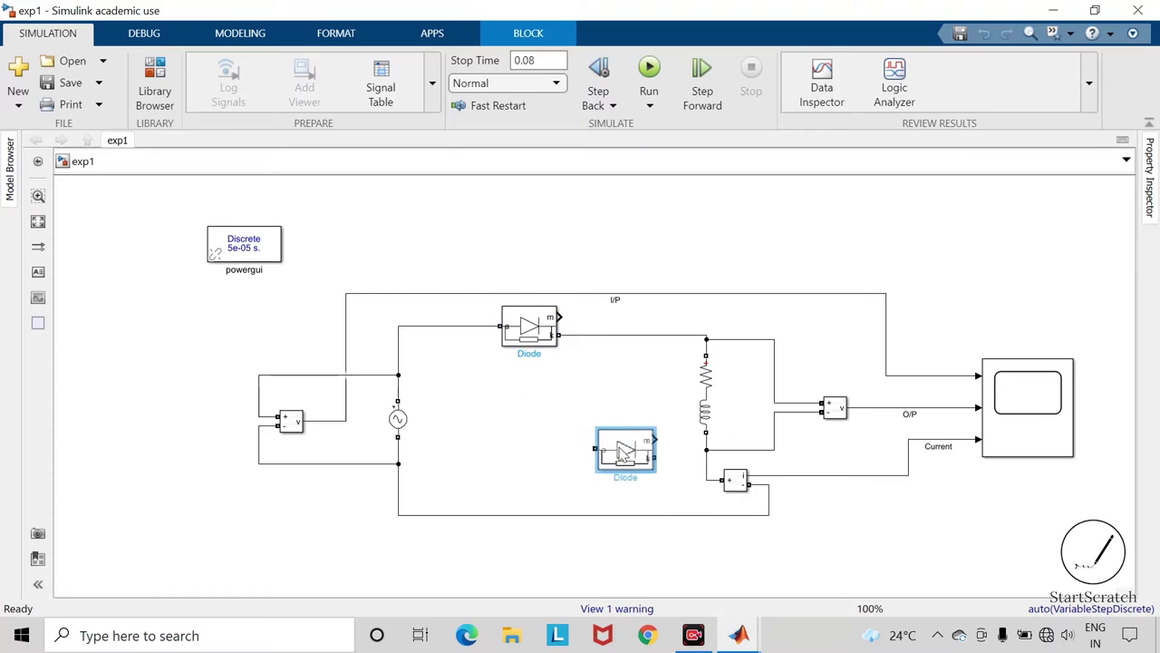
{"action": "key", "text": "ctrl+r"}
{"action": "key", "text": "ctrl+r"}
{"action": "key", "text": "ctrl+r"}
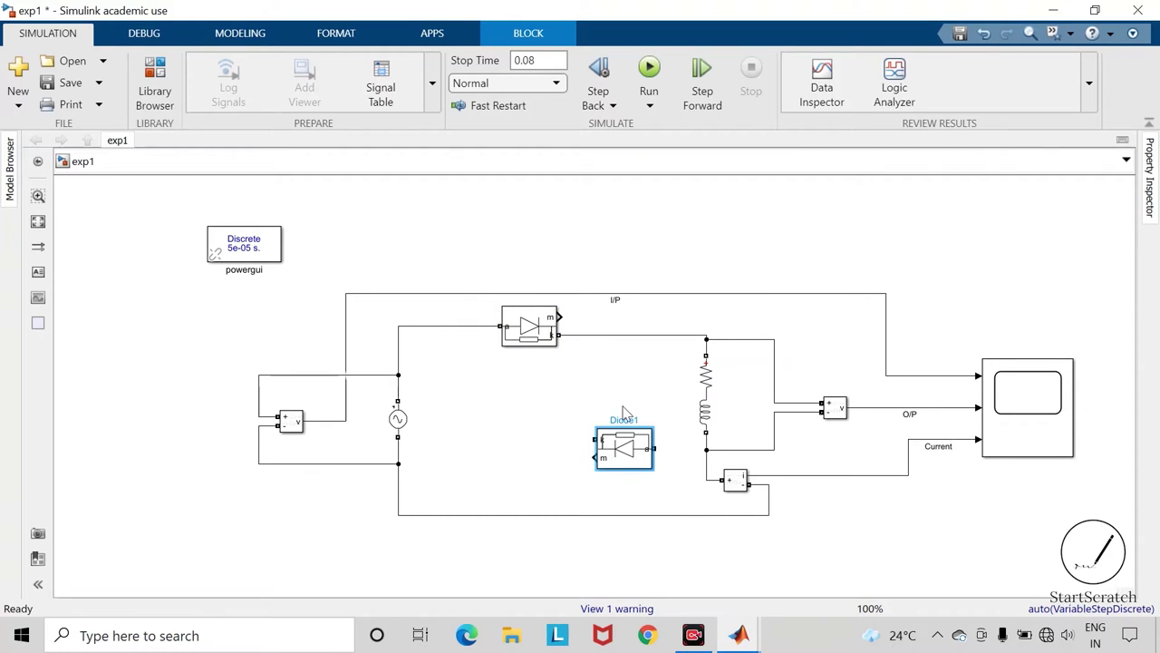
{"action": "left_click_drag", "start_coordinate": [632, 453], "coordinate": [633, 336]}
{"action": "left_click", "coordinate": [647, 371]}
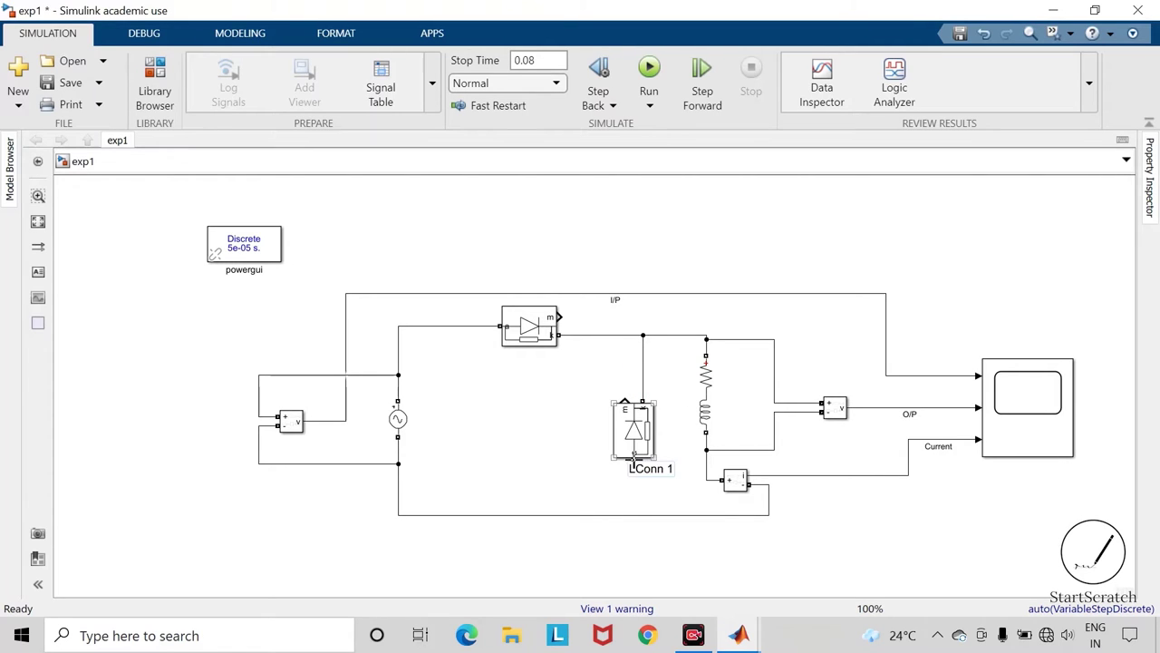
{"action": "left_click_drag", "start_coordinate": [633, 460], "coordinate": [633, 514]}
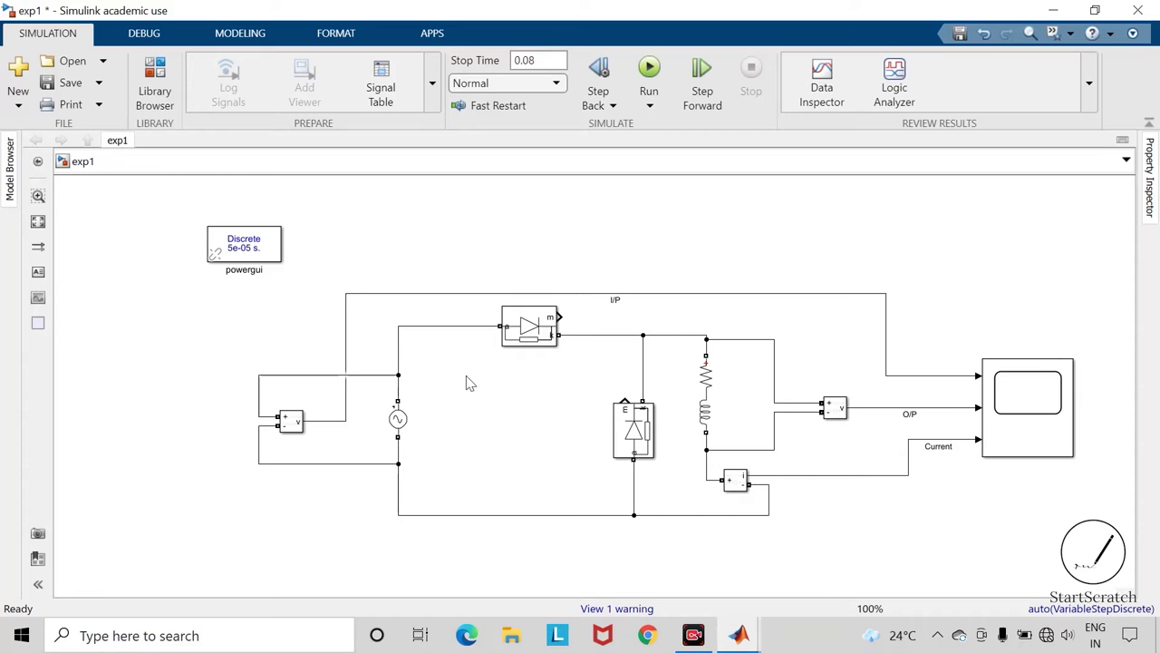
Save exp1, rerun it and open the Scope to confirm the O/P no longer dips negative.
{"action": "left_click", "coordinate": [65, 83]}
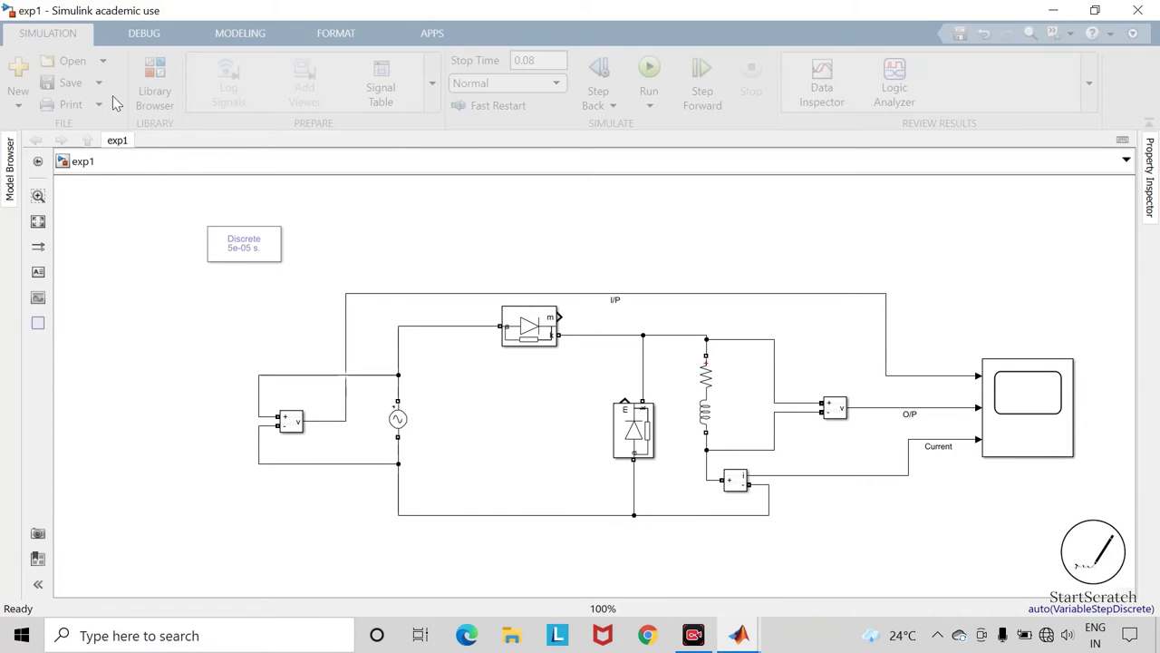
{"action": "left_click", "coordinate": [649, 68]}
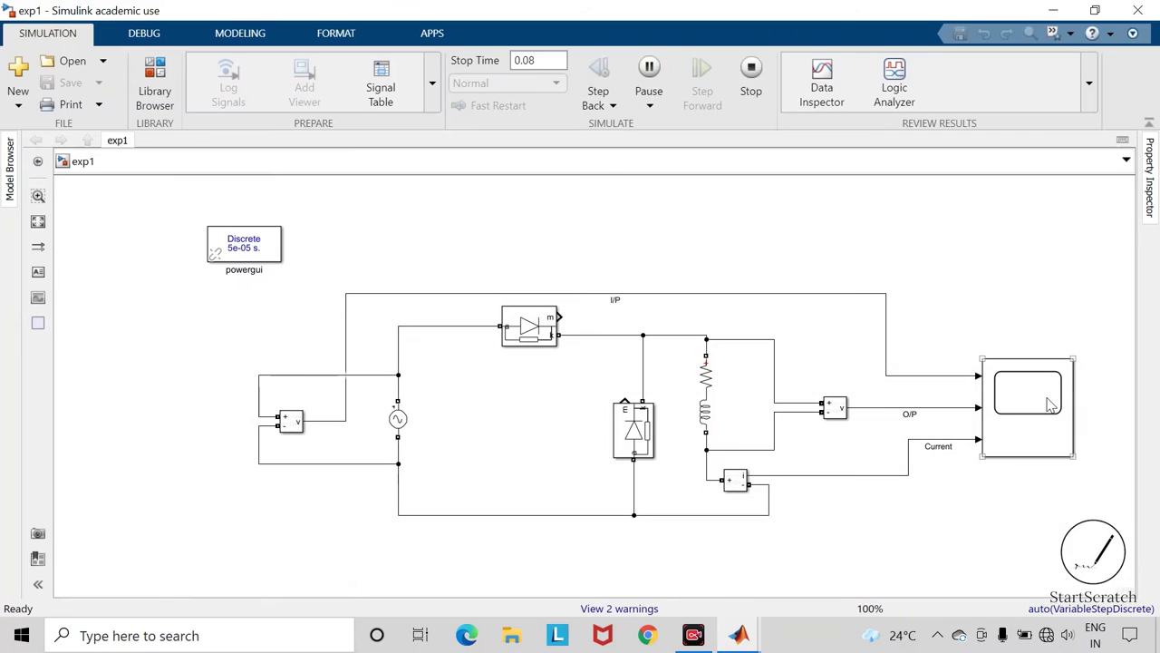
{"action": "left_click", "coordinate": [1044, 409]}
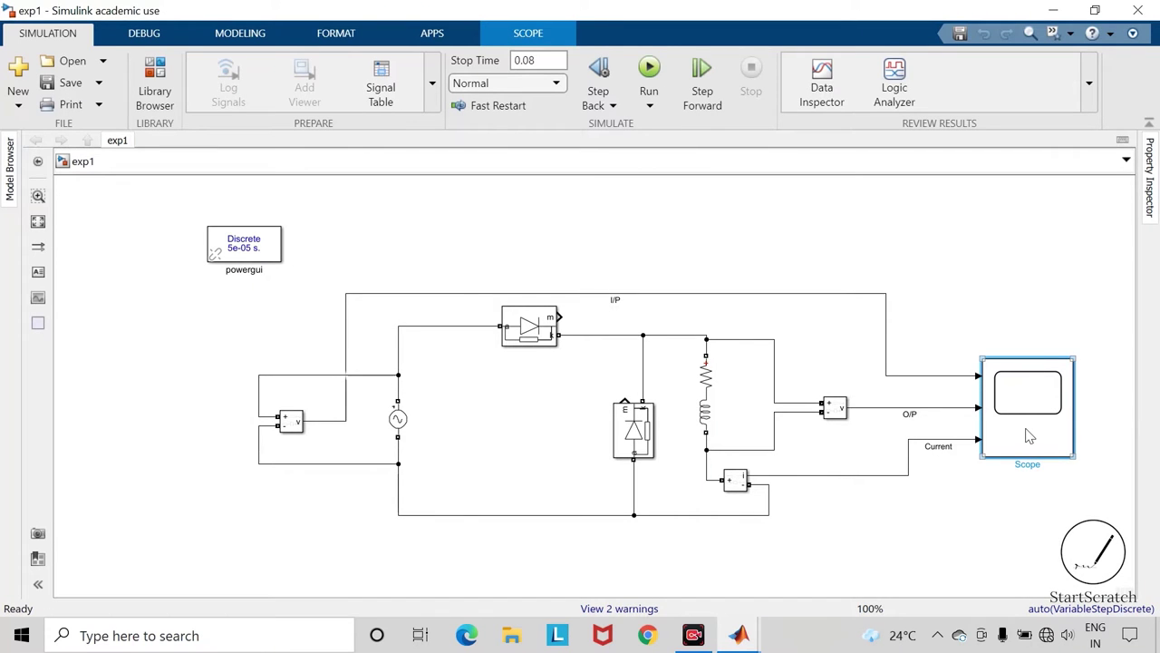
{"action": "double_click", "coordinate": [1029, 436]}
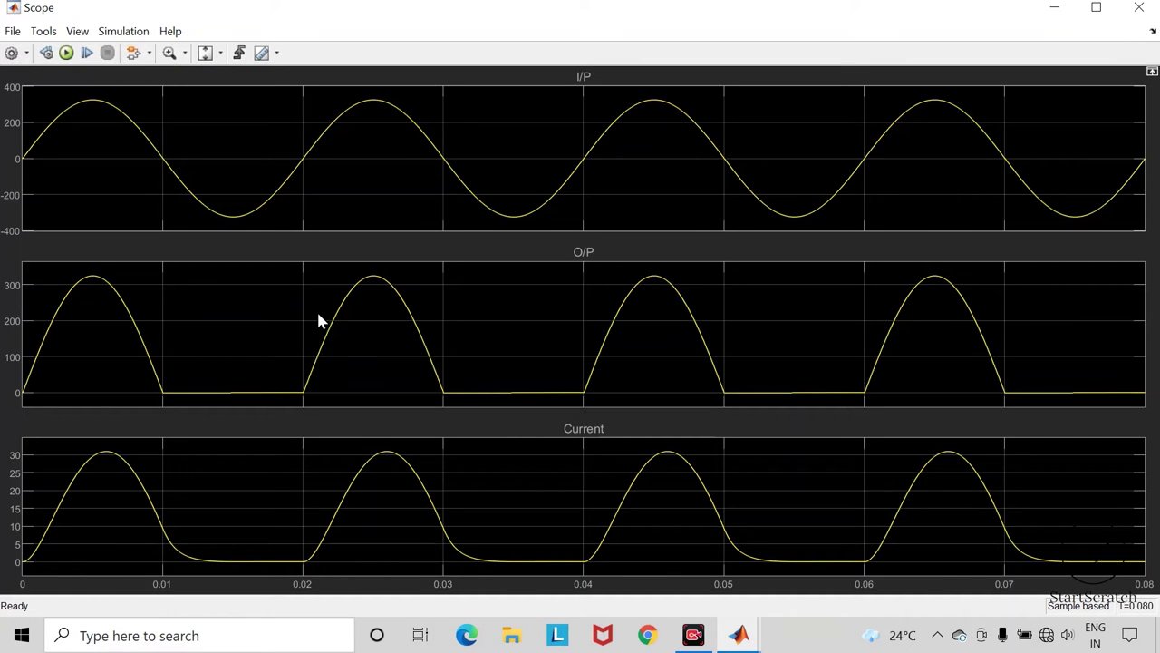
Insert a Bus Selector and connect Diode1's measurement output to it.
{"action": "left_click", "coordinate": [1138, 7]}
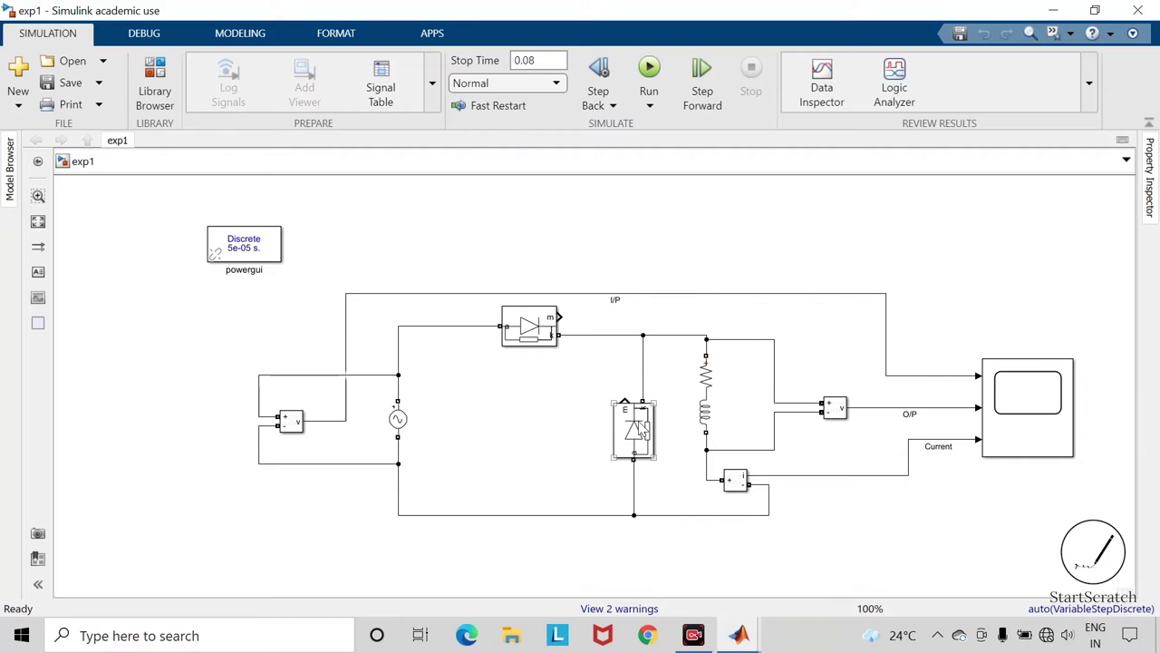
{"action": "left_click", "coordinate": [627, 436]}
{"action": "left_click", "coordinate": [696, 270]}
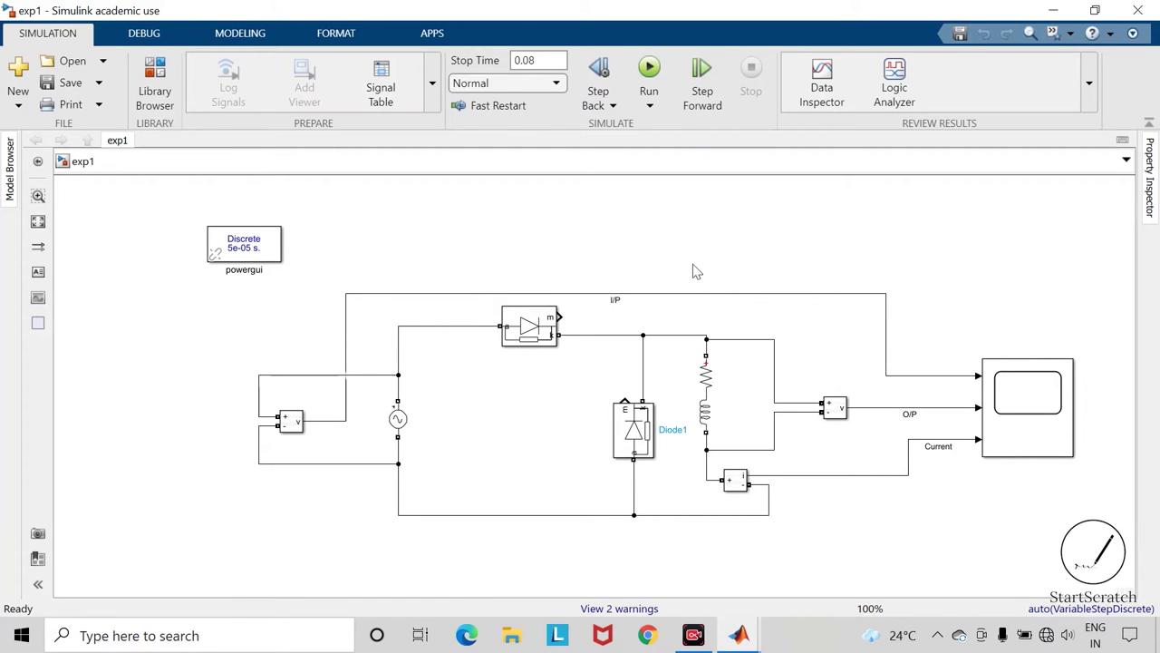
{"action": "double_click", "coordinate": [738, 262]}
{"action": "type", "text": "bus"}
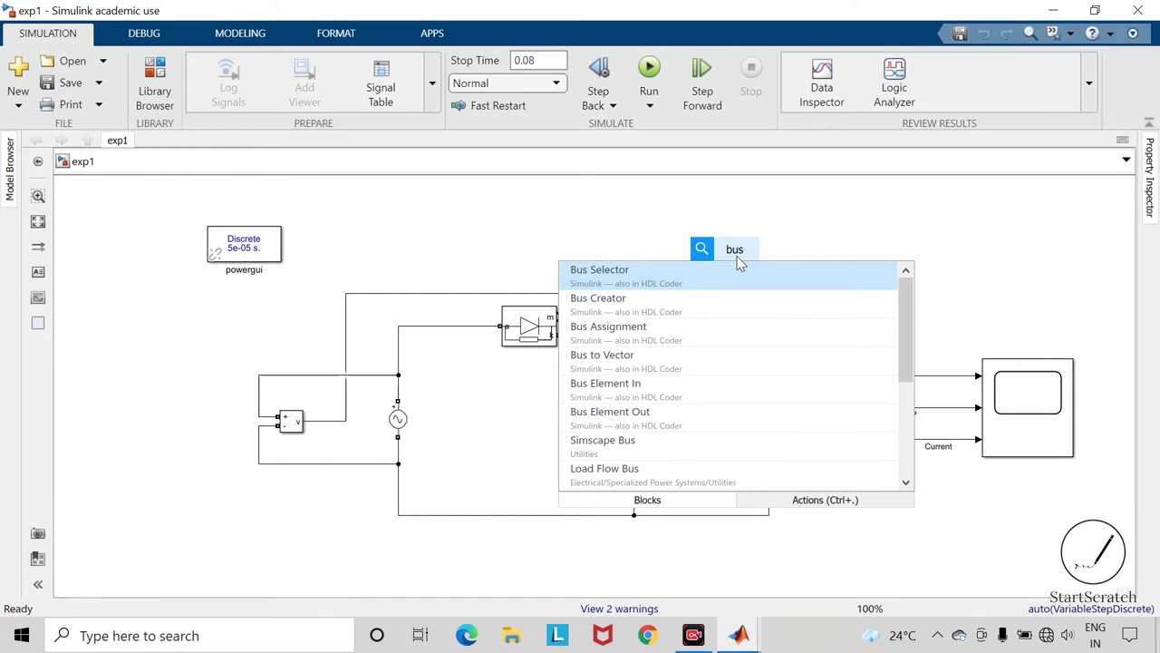
{"action": "key", "text": "Return"}
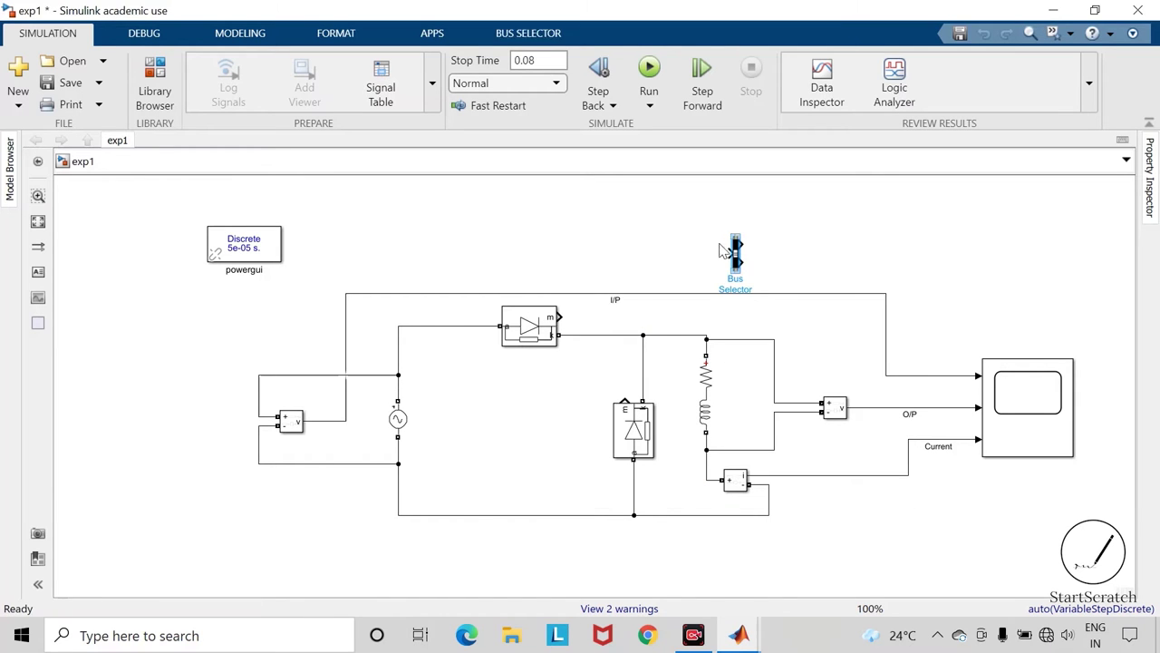
{"action": "mouse_move", "coordinate": [625, 400]}
{"action": "left_mouse_down"}
{"action": "mouse_move", "coordinate": [622, 303]}
{"action": "mouse_move", "coordinate": [736, 251]}
{"action": "left_mouse_up"}
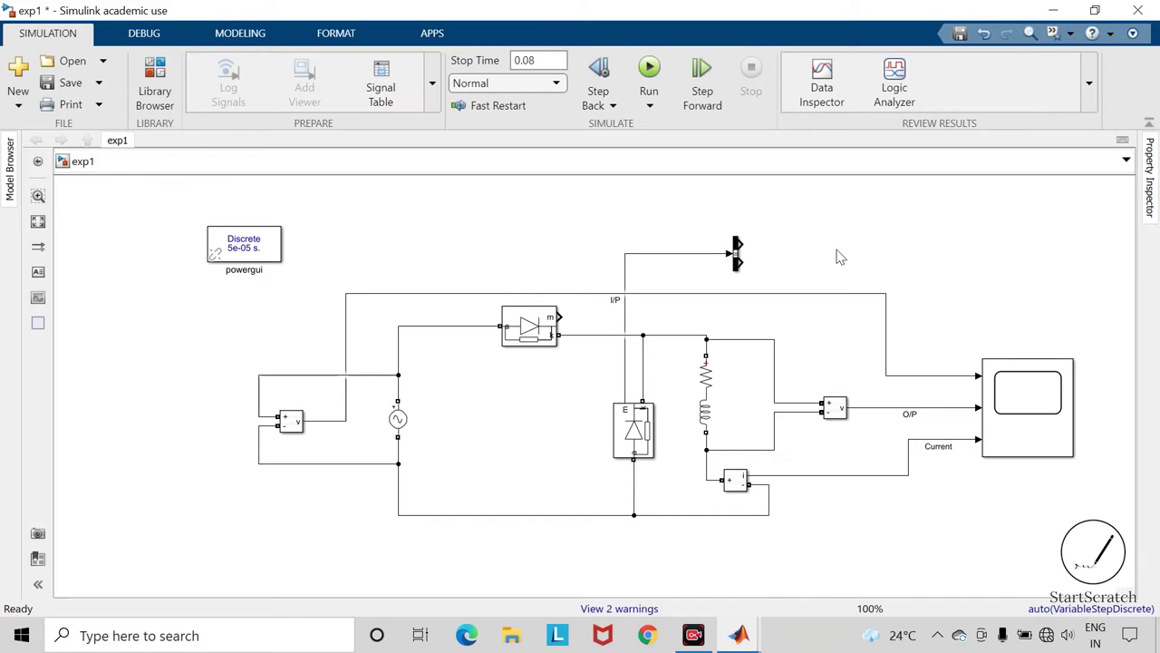
Copy the Scope above the circuit as Scope1 and zoom the diagram out.
{"action": "left_click", "coordinate": [1040, 421]}
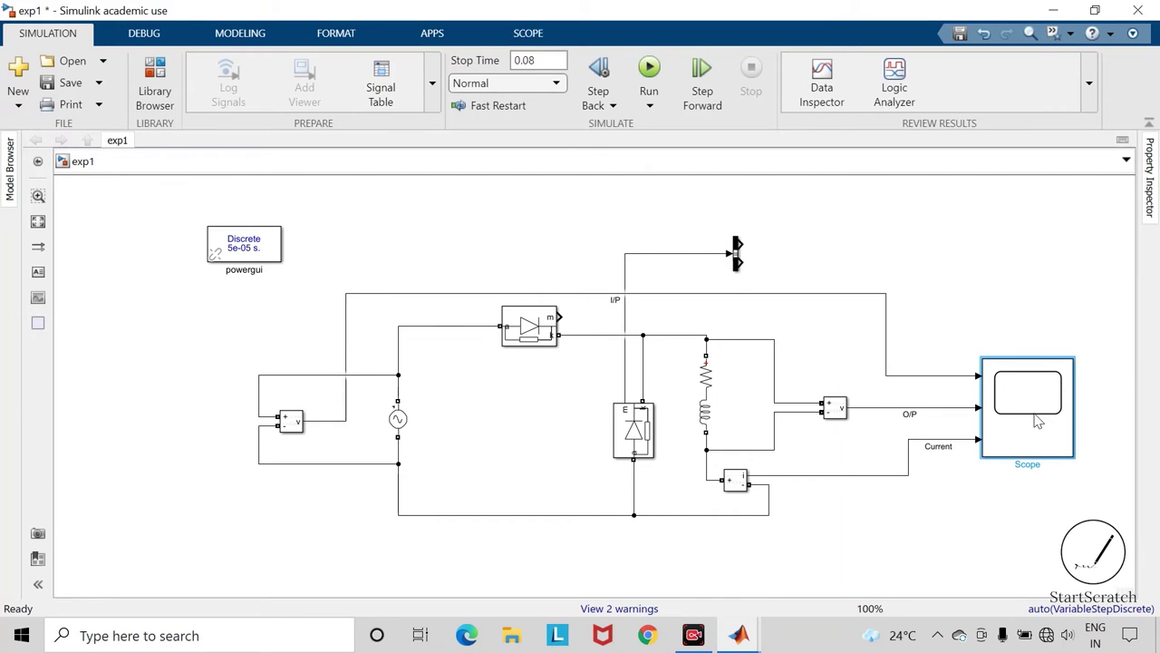
{"action": "left_click_drag", "start_coordinate": [1030, 419], "coordinate": [849, 234]}
{"action": "left_click_drag", "start_coordinate": [1049, 249], "coordinate": [1024, 179]}
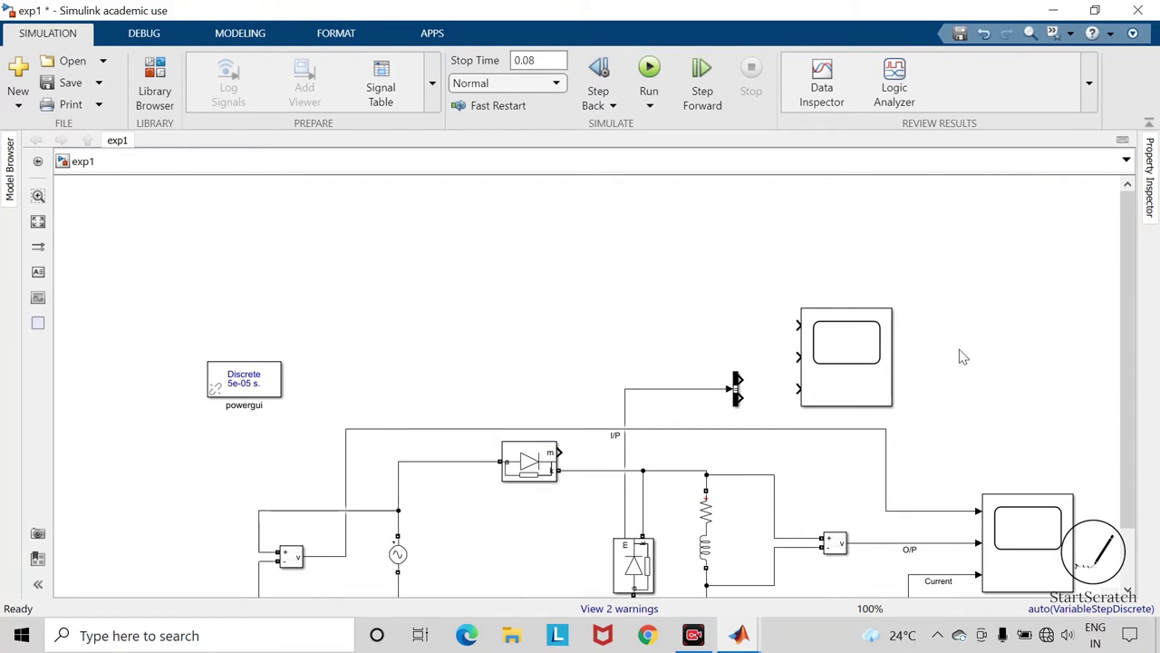
{"action": "scroll", "coordinate": [955, 349], "scroll_direction": "down", "scroll_amount": 1}
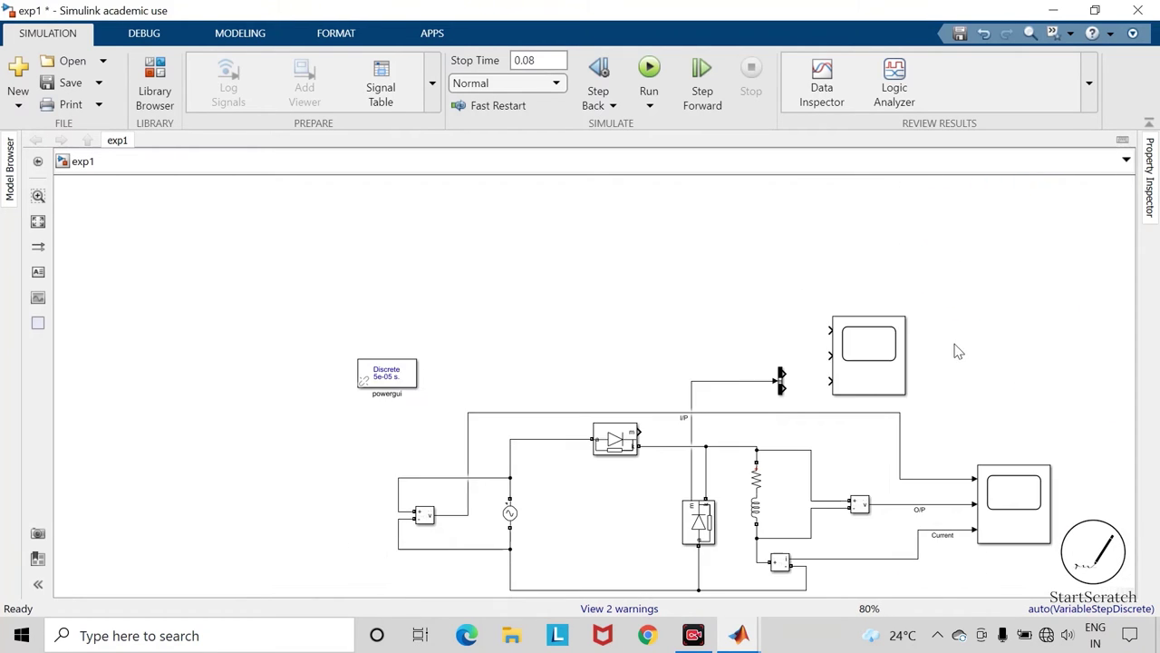
Replace the Bus Selector's placeholder outputs with Diode current and Diode voltage, and wire it to Scope1.
{"action": "left_click", "coordinate": [781, 382]}
{"action": "double_click", "coordinate": [781, 382]}
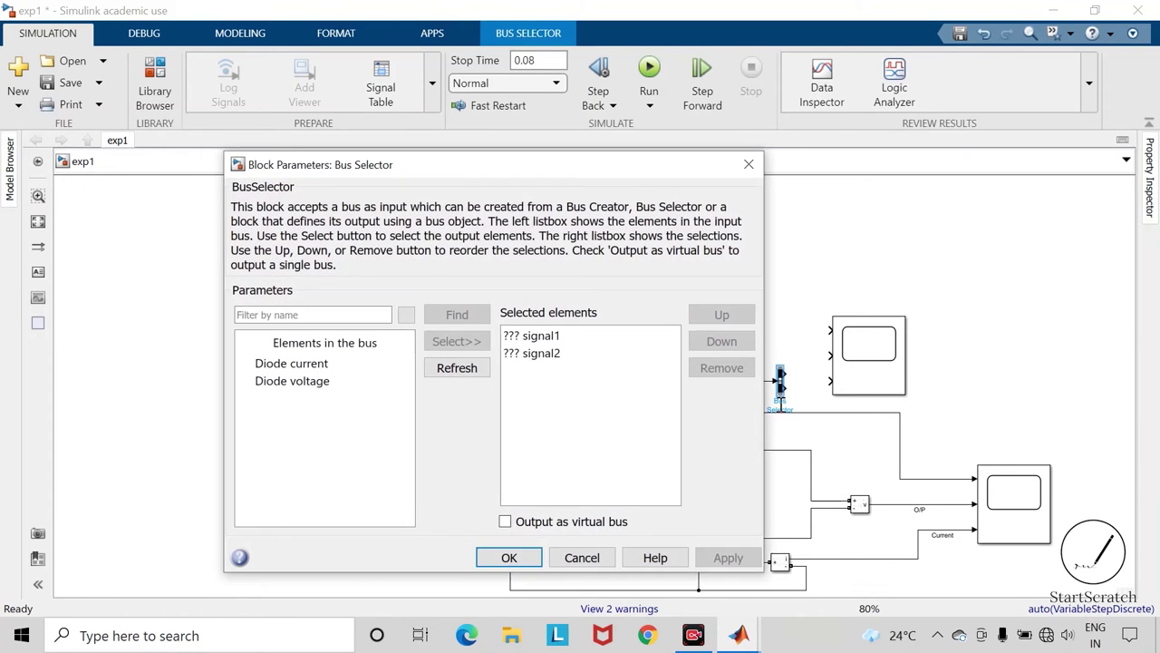
{"action": "left_click", "coordinate": [574, 336]}
{"action": "left_click", "coordinate": [567, 354], "text": "shift"}
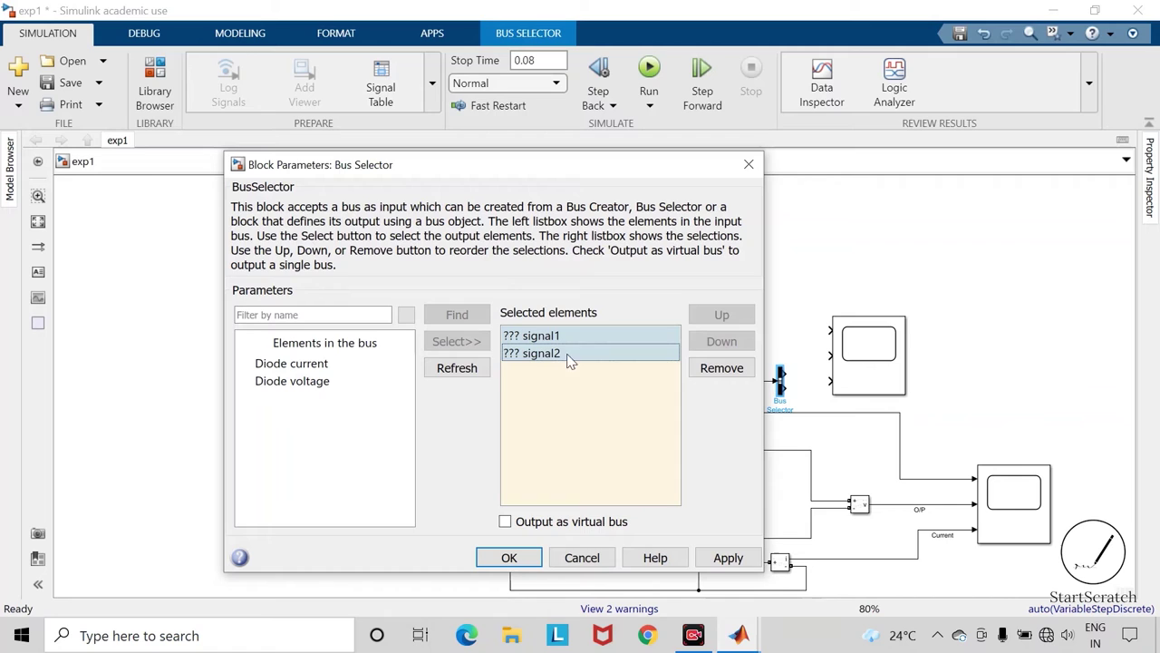
{"action": "left_click", "coordinate": [721, 368]}
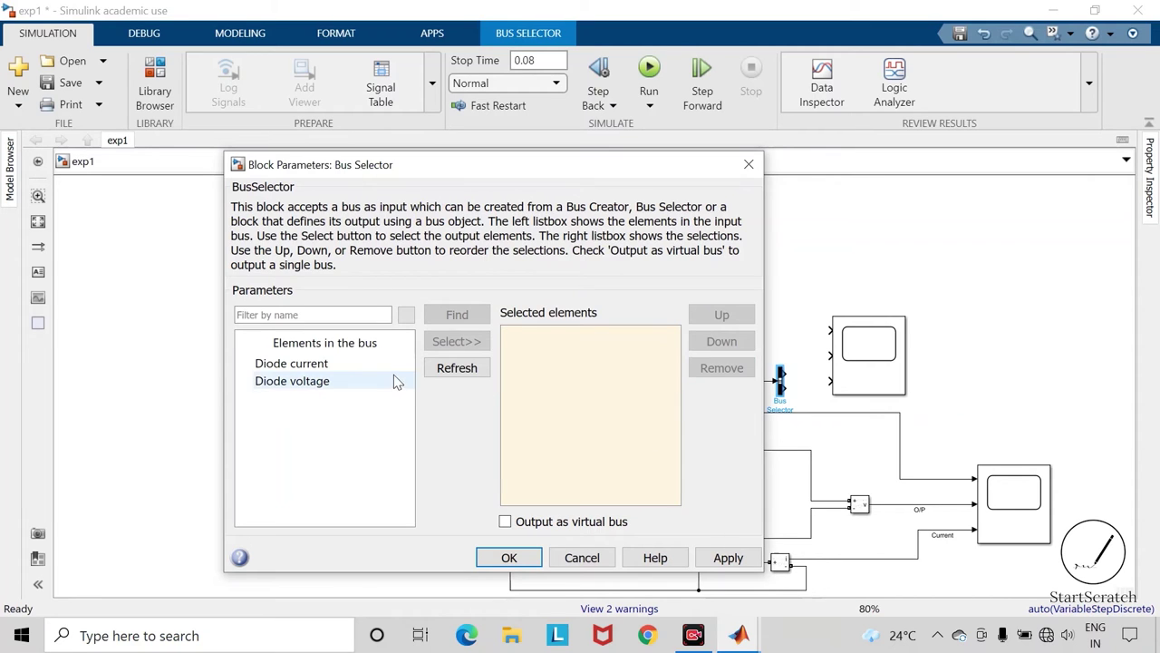
{"action": "left_click", "coordinate": [345, 366]}
{"action": "left_click", "coordinate": [336, 382], "text": "shift"}
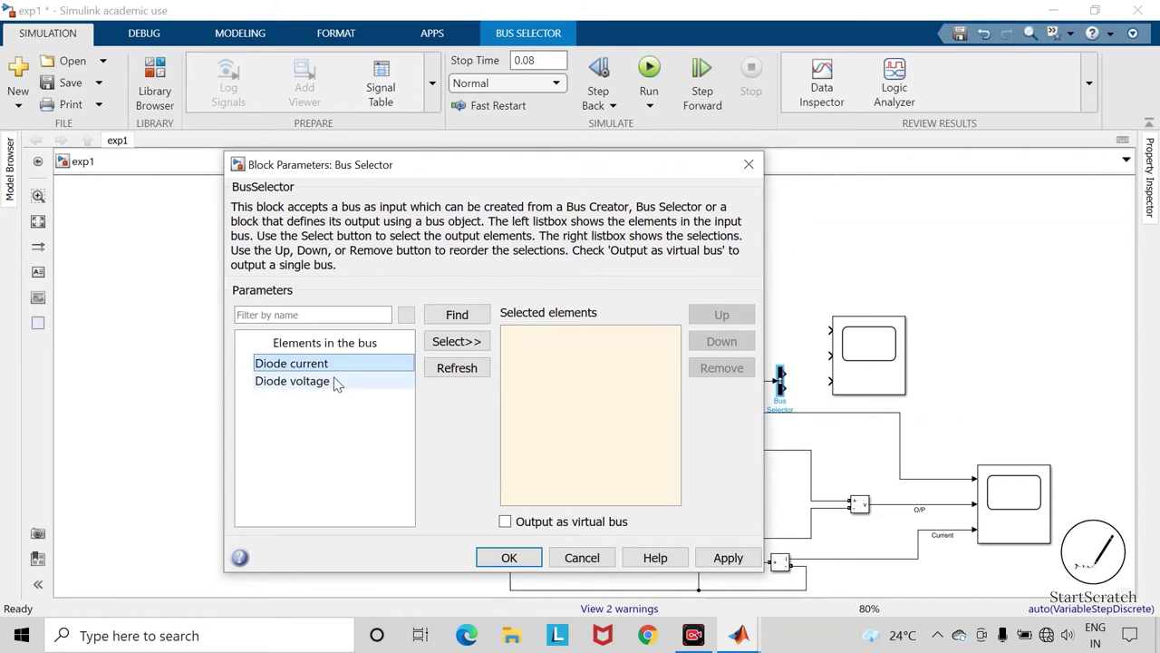
{"action": "left_click", "coordinate": [456, 343]}
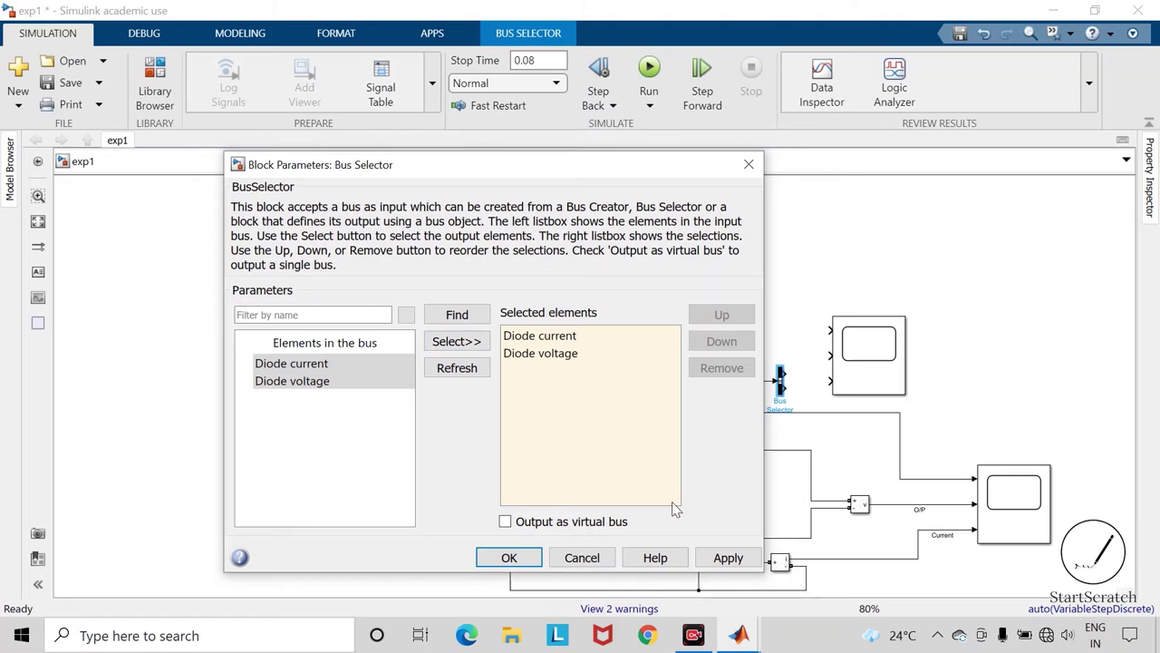
{"action": "left_click", "coordinate": [741, 559]}
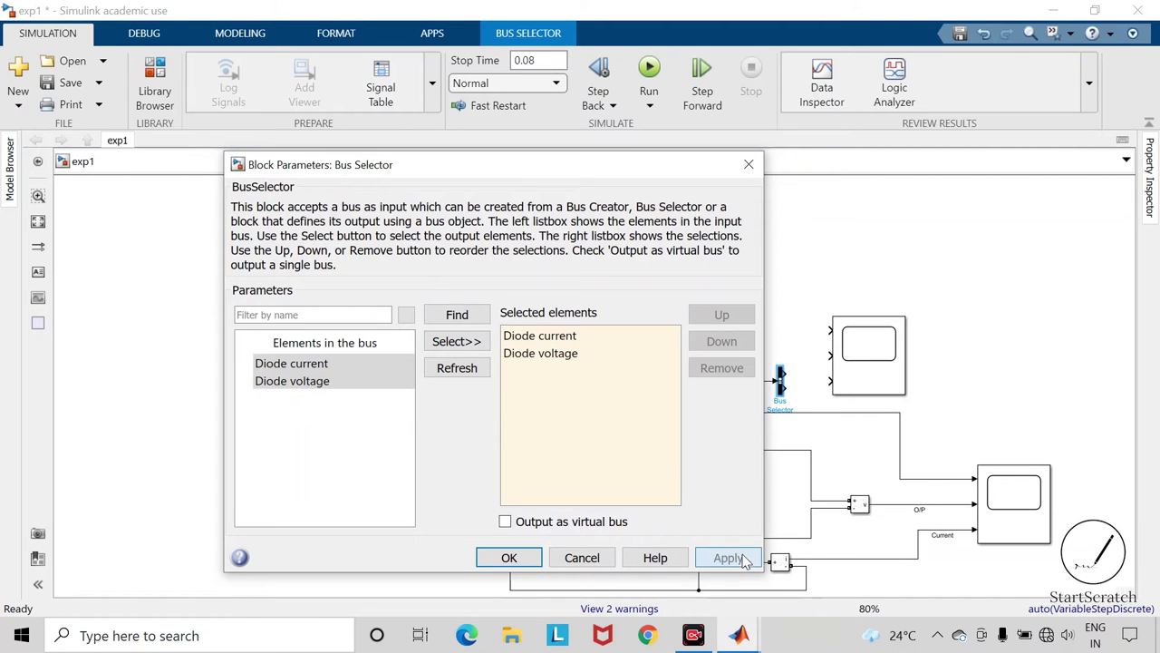
{"action": "left_click", "coordinate": [508, 558]}
{"action": "left_click_drag", "start_coordinate": [785, 380], "coordinate": [847, 358]}
Move Scope1 further right and wire the O/P signal into its top input.
{"action": "left_click", "coordinate": [873, 355]}
{"action": "left_click_drag", "start_coordinate": [966, 351], "coordinate": [1038, 348]}
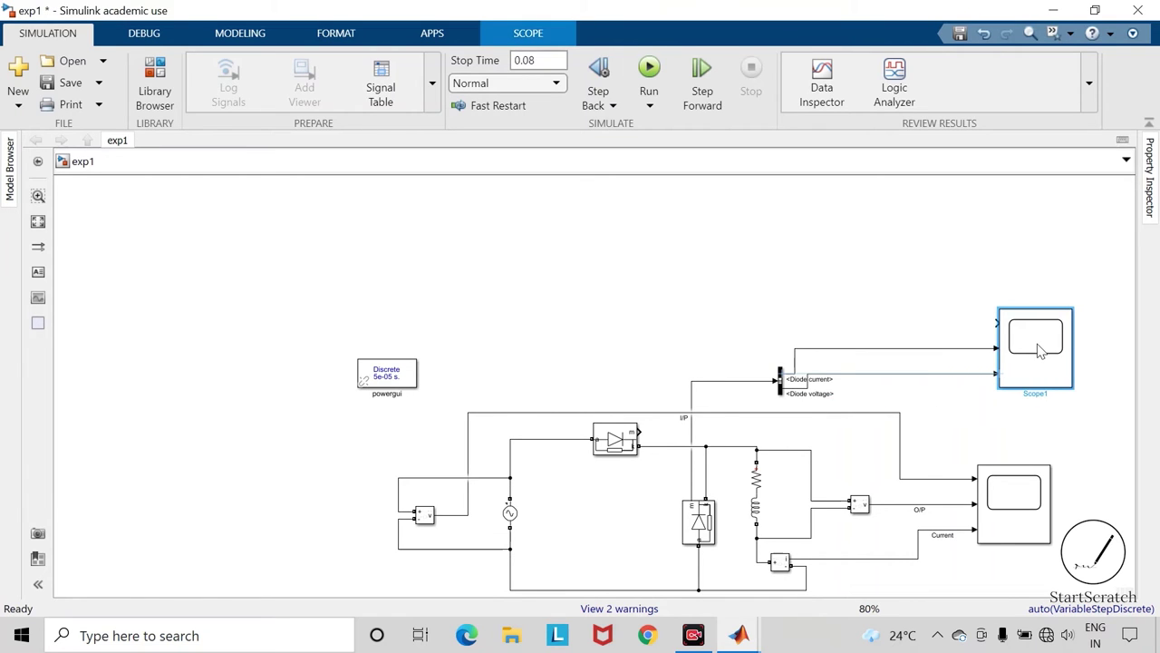
{"action": "left_click", "coordinate": [939, 317]}
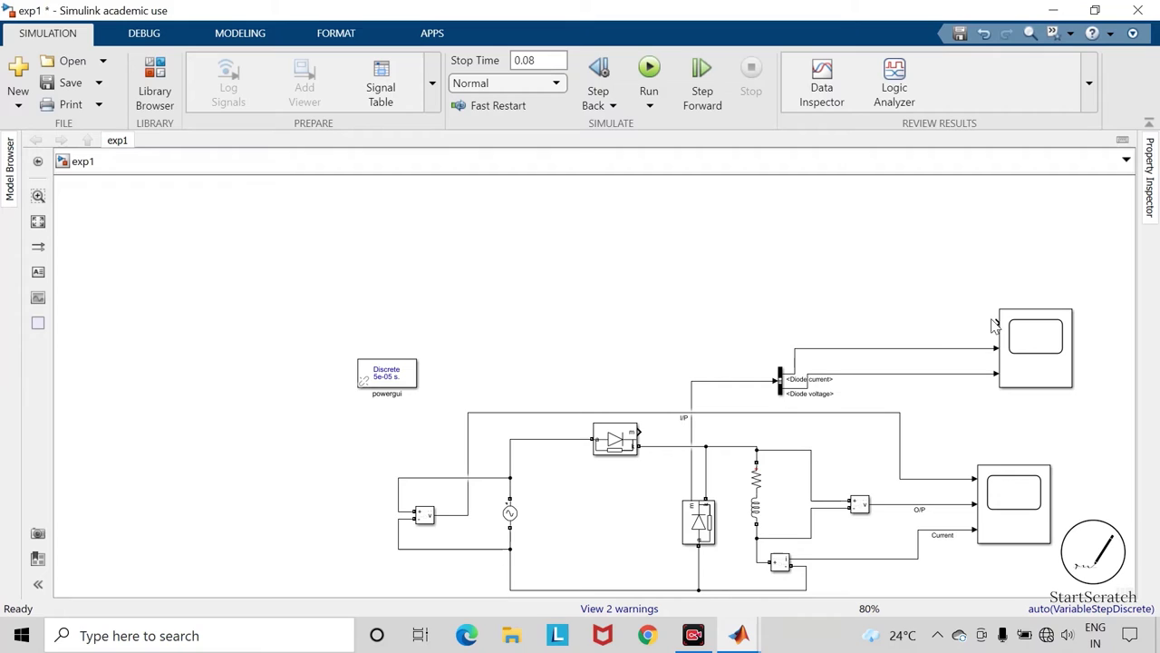
{"action": "mouse_move", "coordinate": [996, 323]}
{"action": "left_mouse_down"}
{"action": "mouse_move", "coordinate": [934, 410]}
{"action": "mouse_move", "coordinate": [937, 504]}
{"action": "left_mouse_up"}
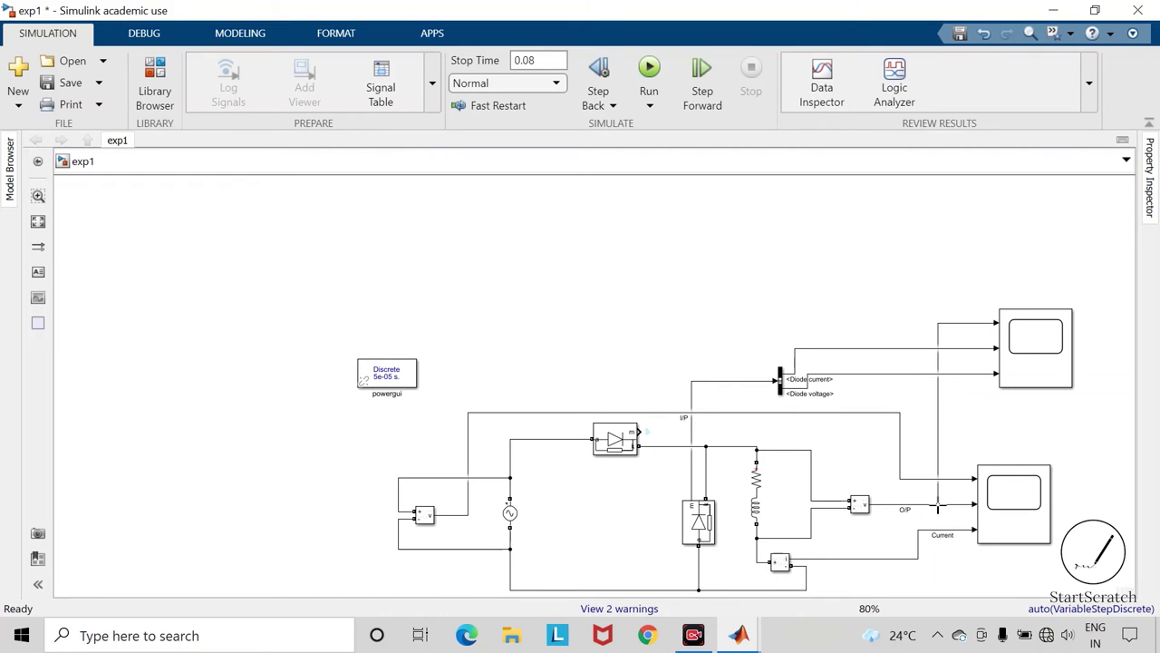
Fit the diagram to the window, save exp1 and run the simulation.
{"action": "scroll", "coordinate": [985, 414], "scroll_direction": "down", "scroll_amount": 2}
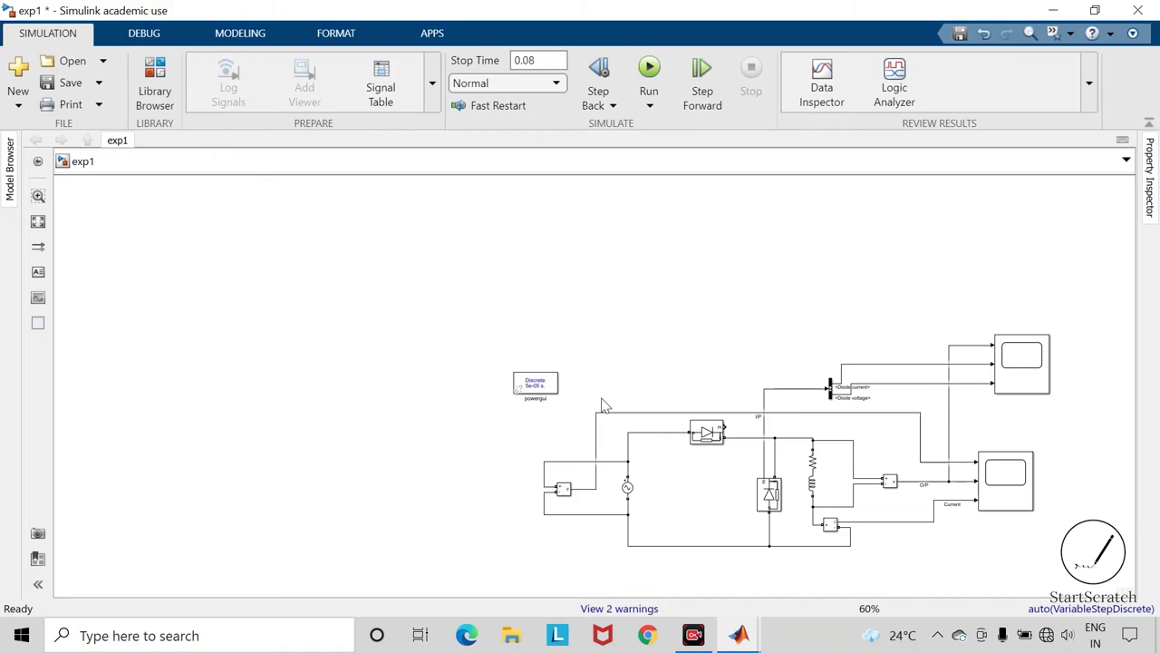
{"action": "key", "text": "space"}
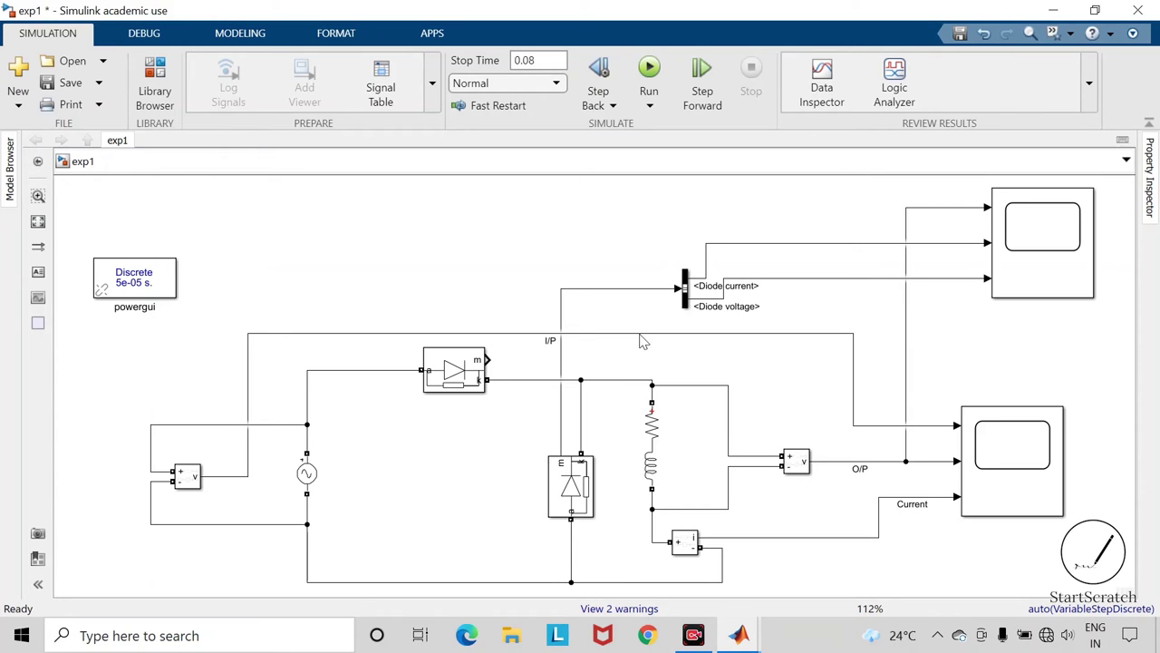
{"action": "left_click", "coordinate": [68, 82]}
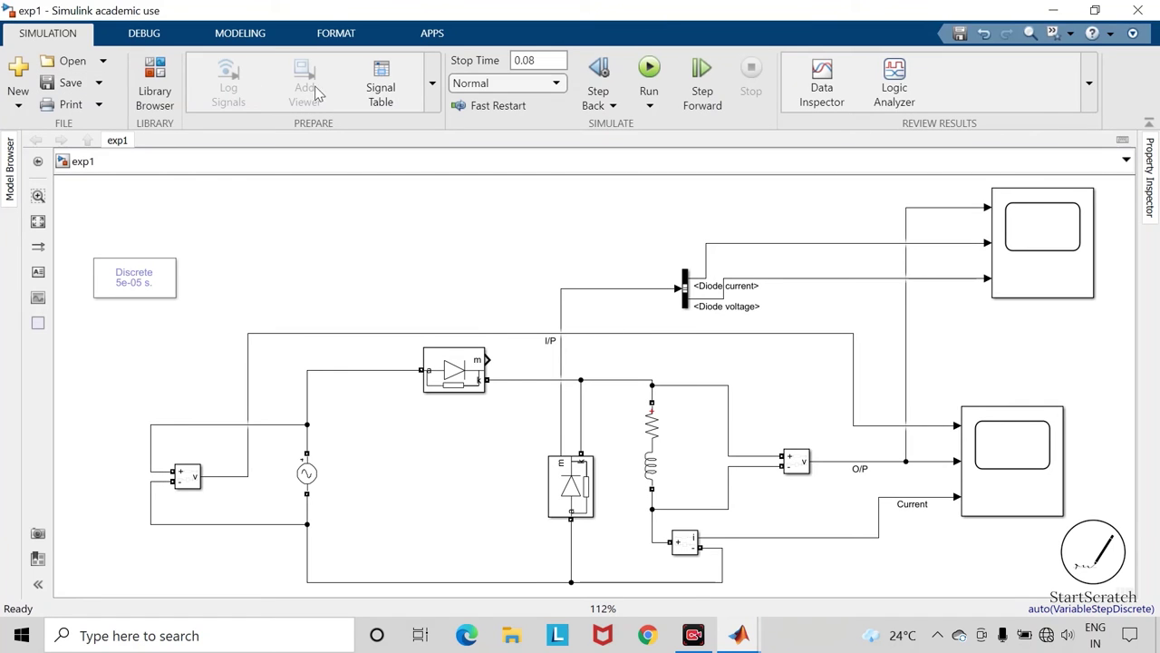
{"action": "left_click", "coordinate": [649, 73]}
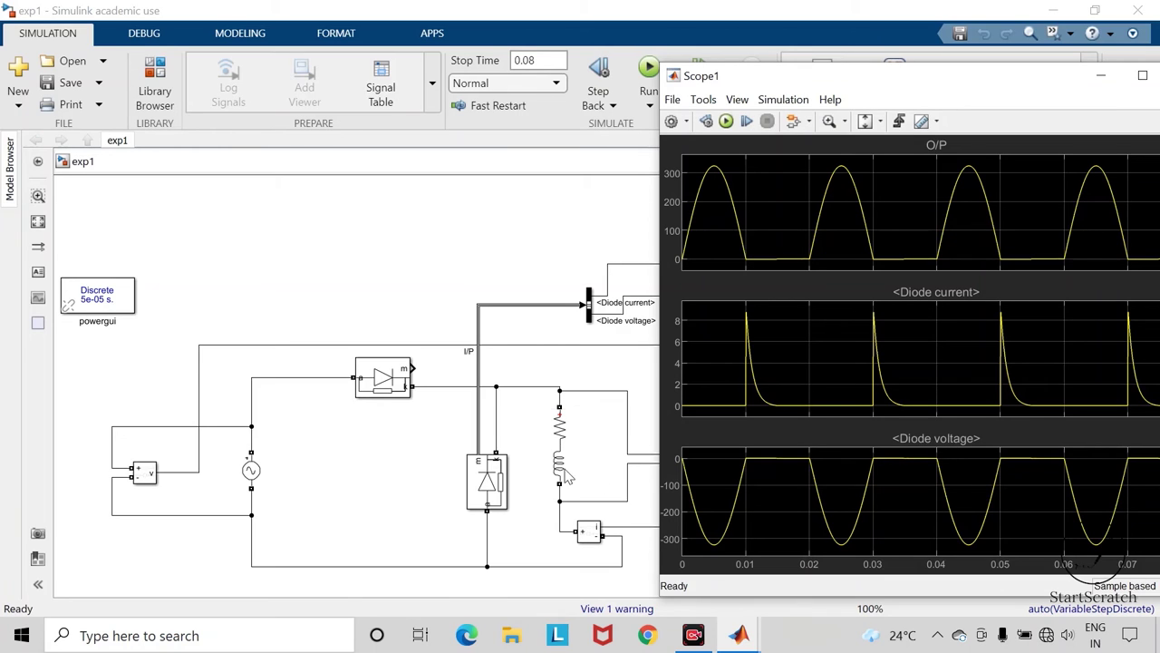
Select the freewheeling diode block in the exp1 diagram to point it out.
{"action": "left_click", "coordinate": [488, 485]}
{"action": "left_click", "coordinate": [716, 302]}
{"action": "left_click", "coordinate": [488, 480]}
{"action": "key", "text": "alt+F4"}
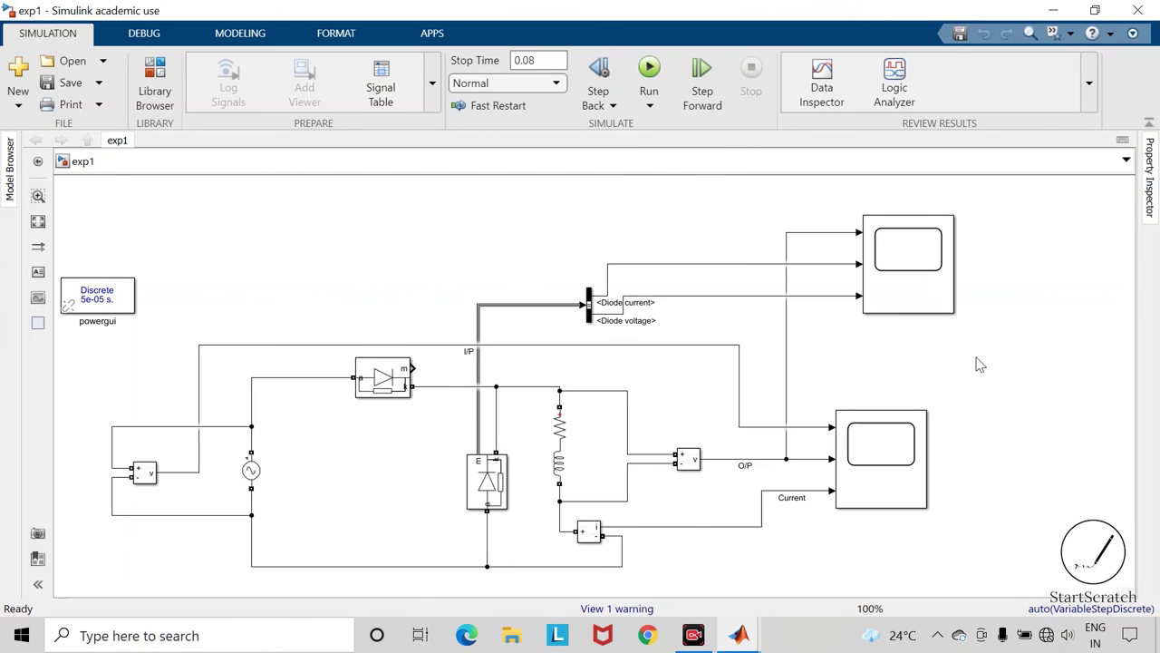